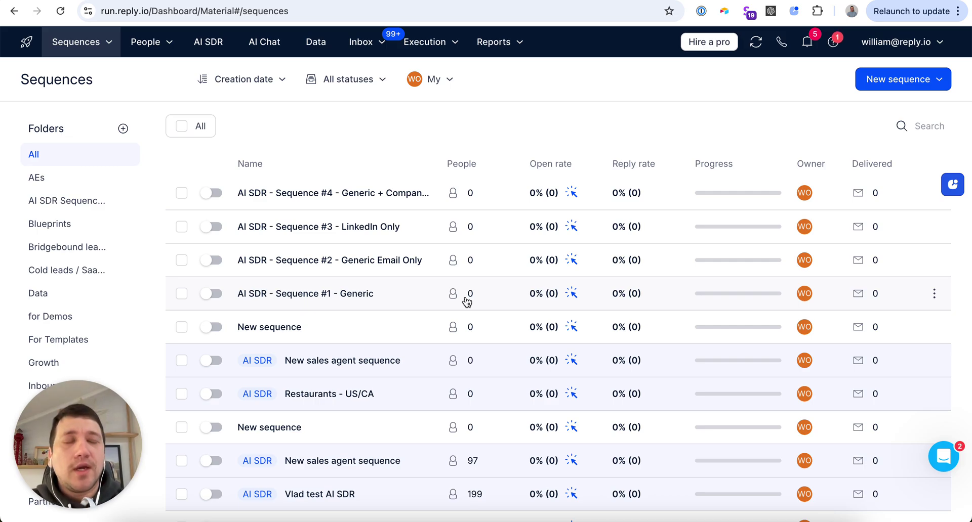
Start a new AI sales-agent sequence with reply.io/jason-ai as the company URL
click(212, 51)
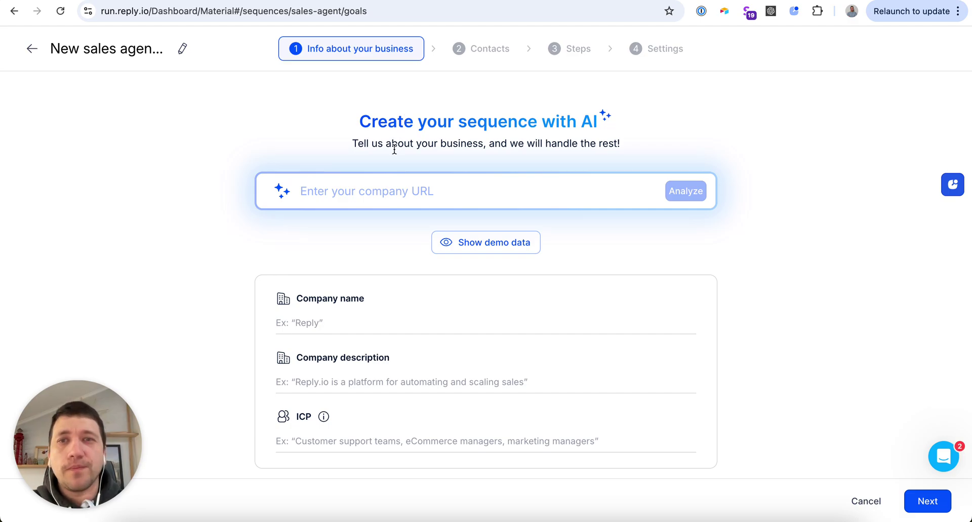
click(380, 199)
click(440, 148)
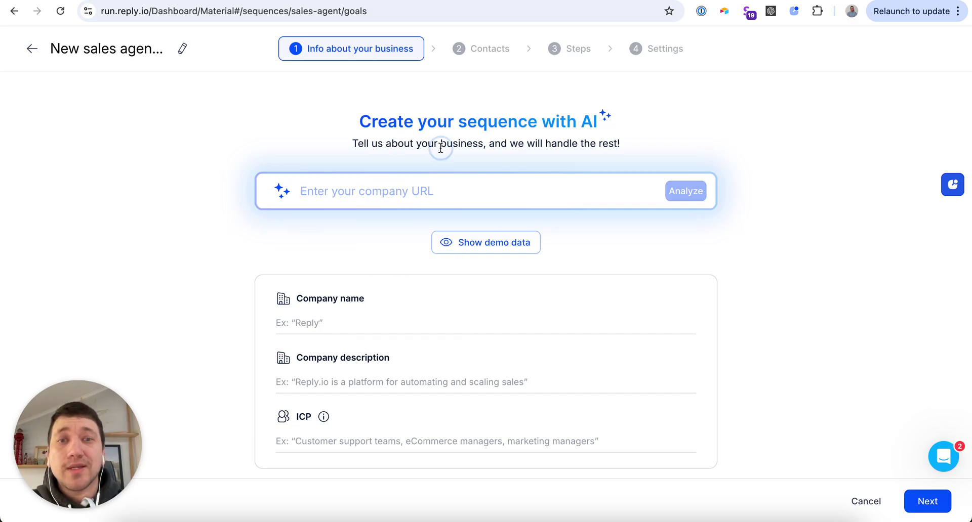
double_click(458, 143)
click(492, 159)
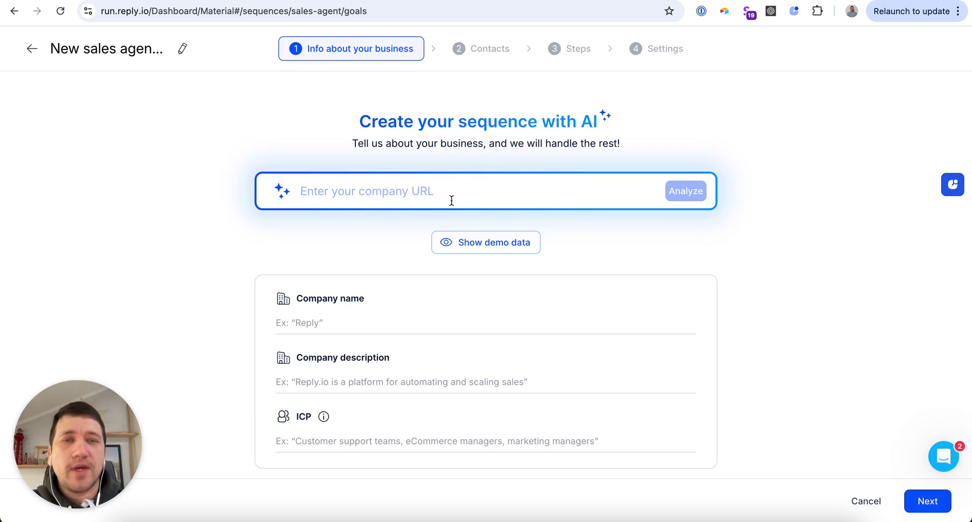
click(414, 198)
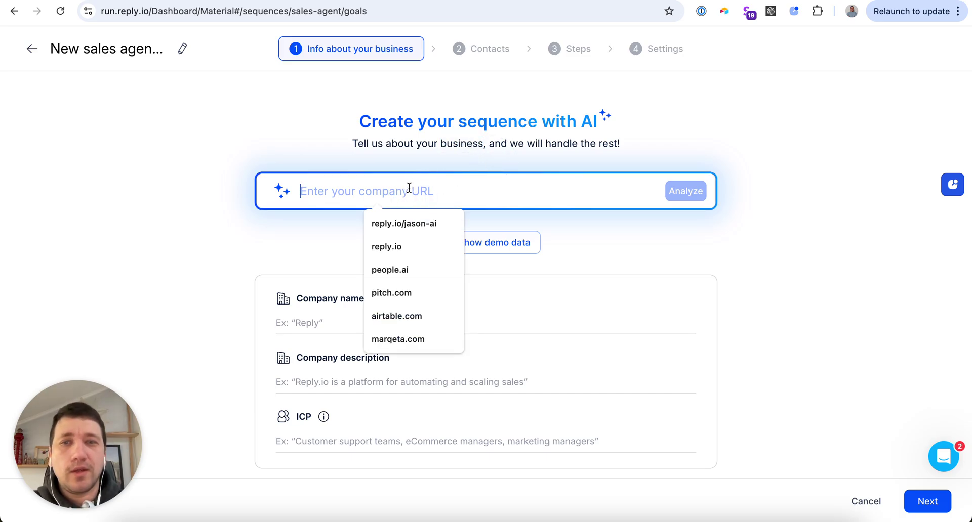
click(403, 223)
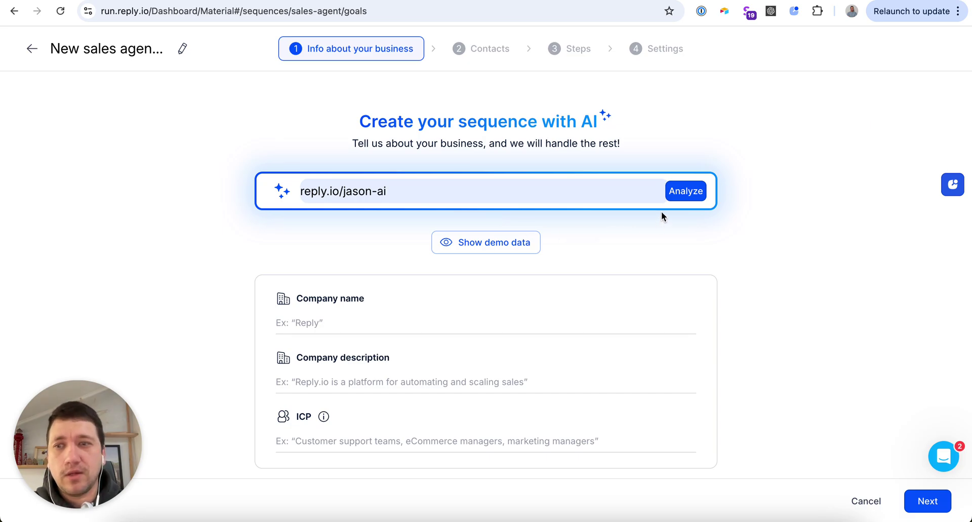
Analyze reply.io/jason-ai to autofill the company name, ICP, pain points and value proposition
click(686, 192)
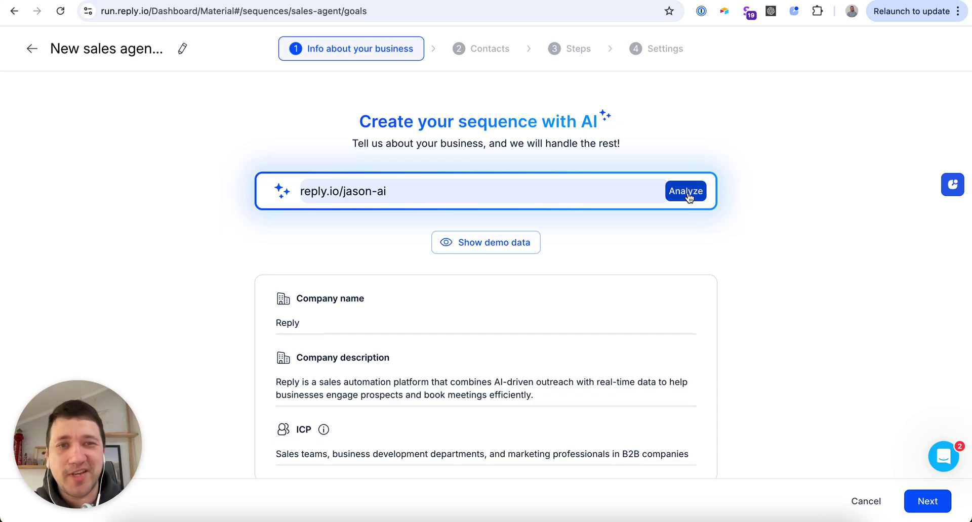
scroll(578, 243, down, 3)
scroll(569, 330, down, 2)
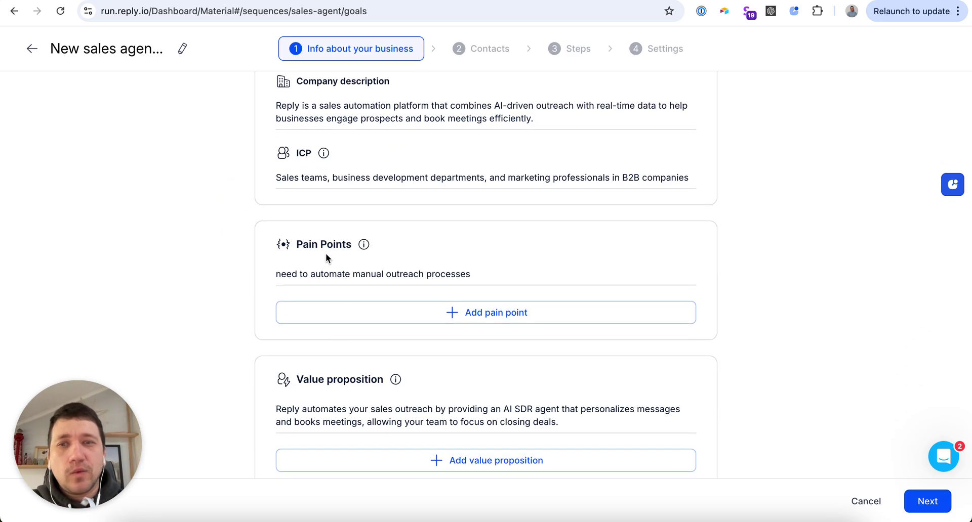
click(295, 245)
drag(295, 247, 353, 244)
scroll(330, 377, down, 2)
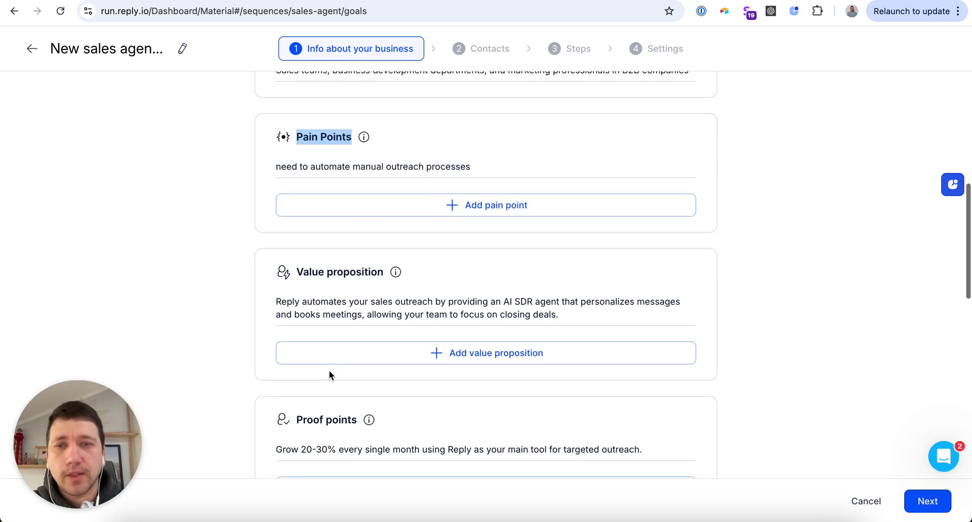
scroll(329, 374, down, 2)
scroll(323, 305, down, 3)
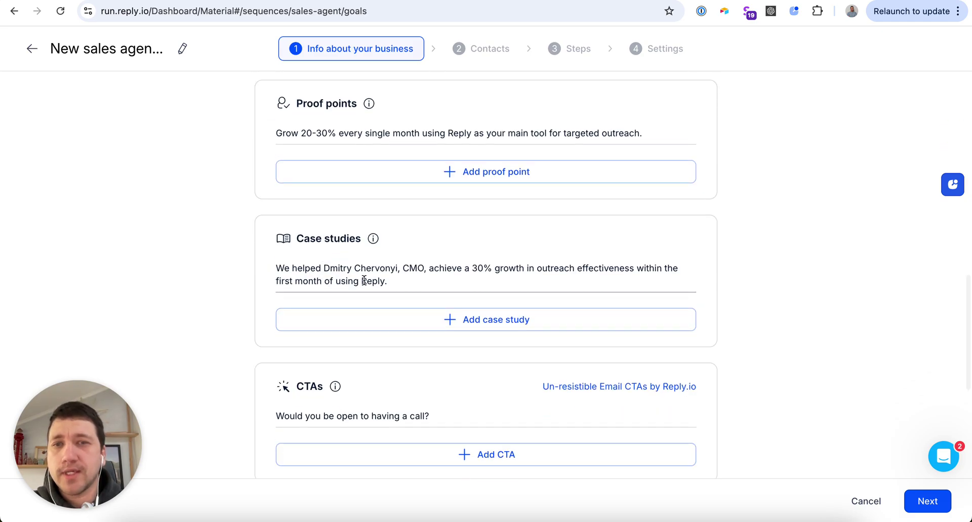
Review the autofilled ICP description, pain points, proof points and CTAs
scroll(355, 281, up, 2)
scroll(460, 302, up, 4)
scroll(459, 301, up, 2)
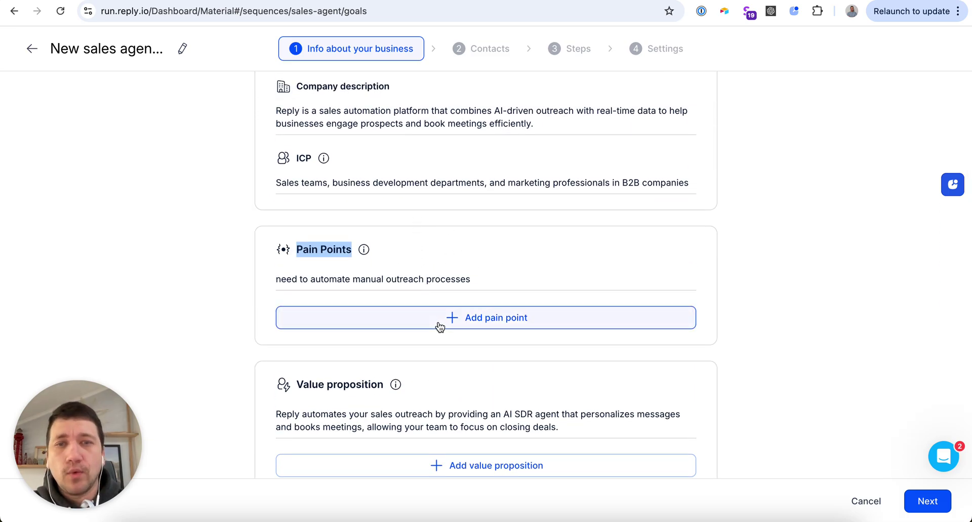
scroll(439, 326, down, 3)
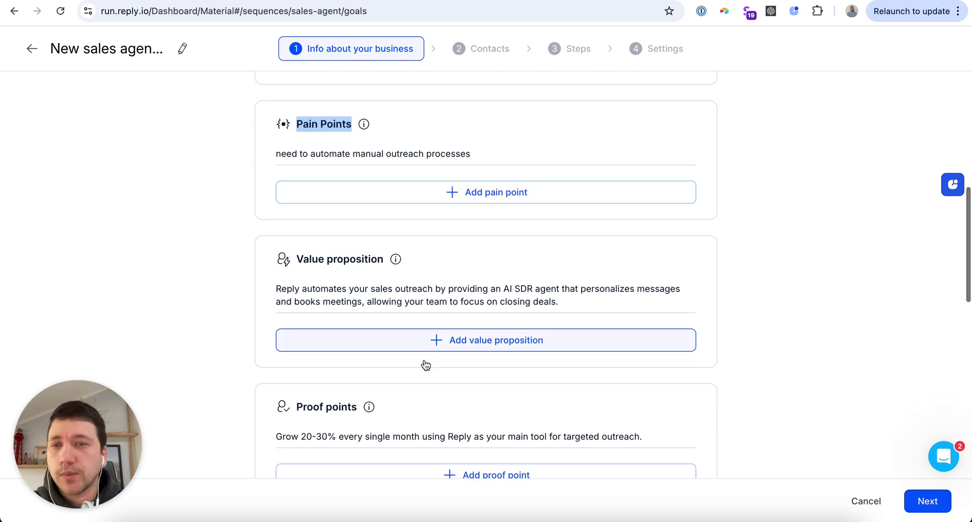
scroll(424, 359, up, 1)
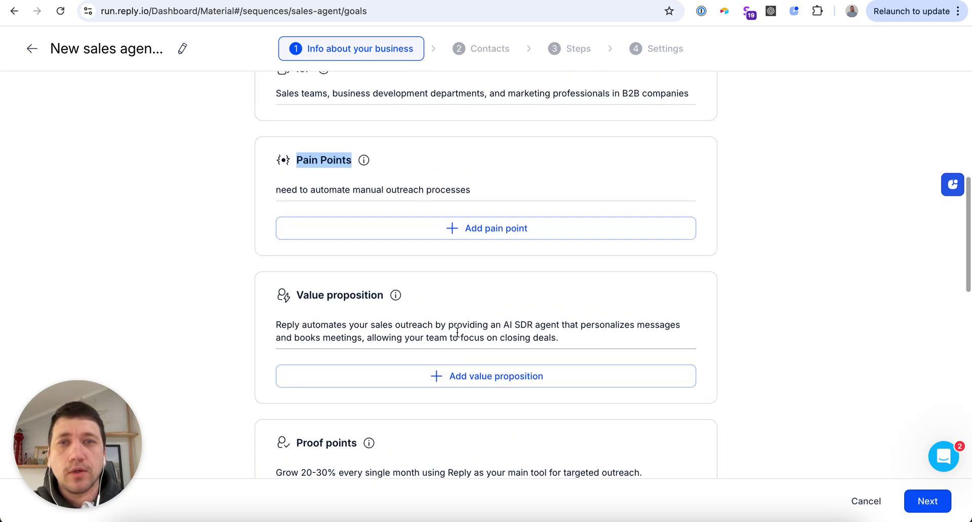
scroll(457, 332, up, 2)
click(429, 276)
scroll(429, 273, up, 2)
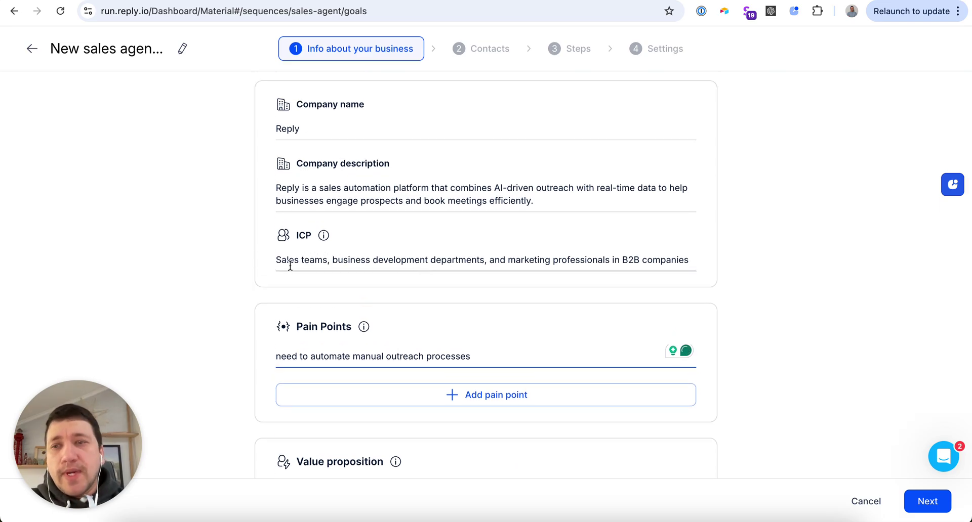
drag(289, 265, 353, 266)
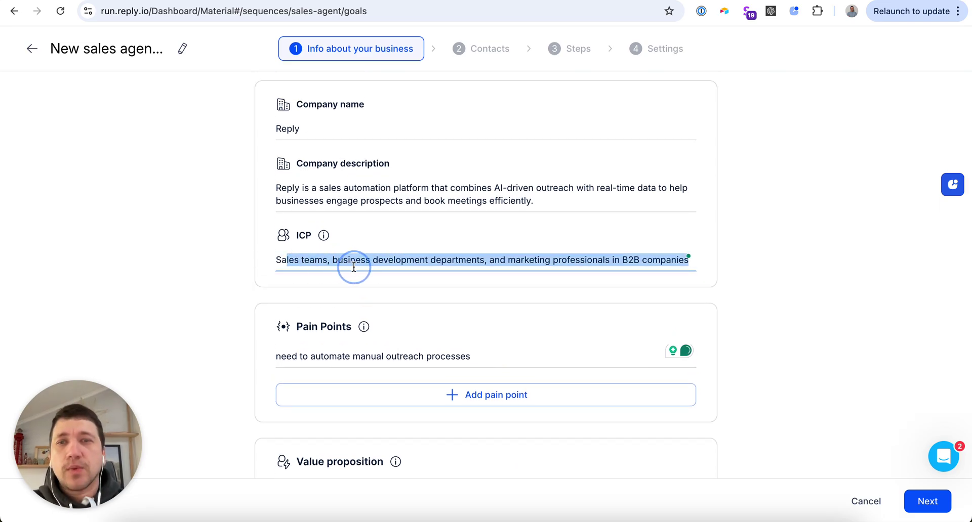
click(434, 267)
scroll(435, 268, down, 4)
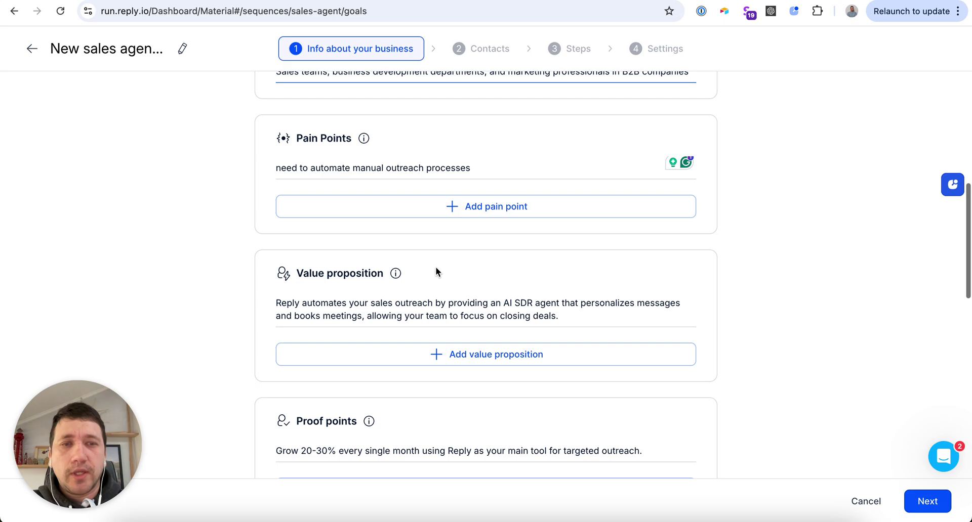
scroll(436, 272, down, 6)
scroll(435, 272, down, 4)
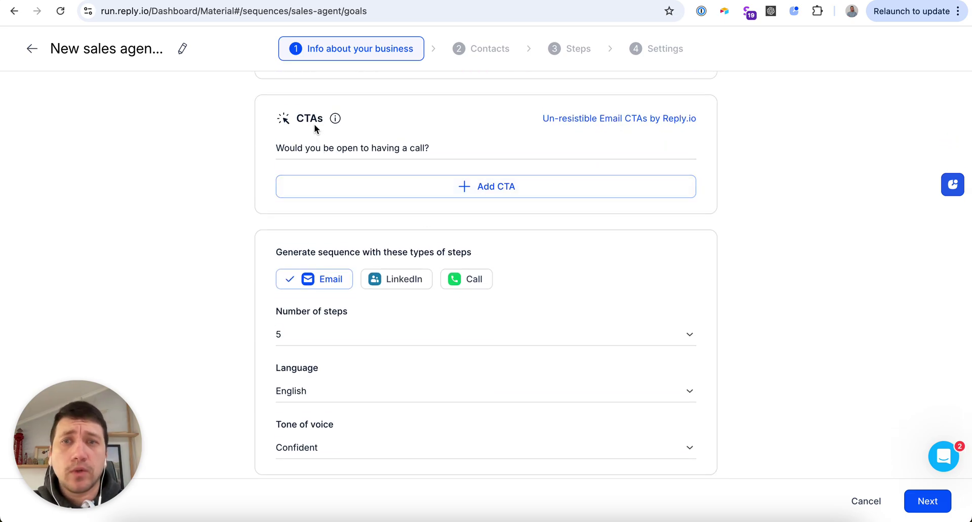
Add a second call-to-action, 'Worth a chat?'
click(358, 186)
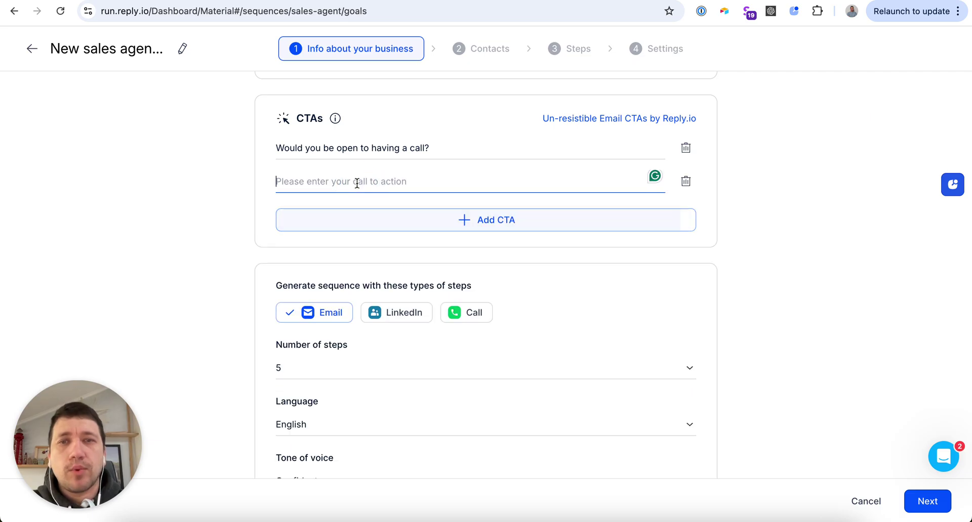
text(Worth a c)
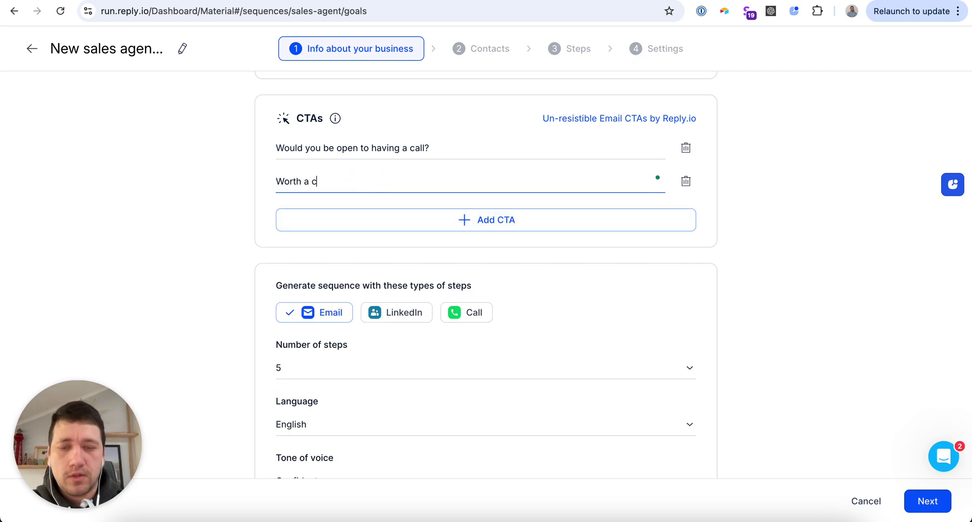
text(hat?)
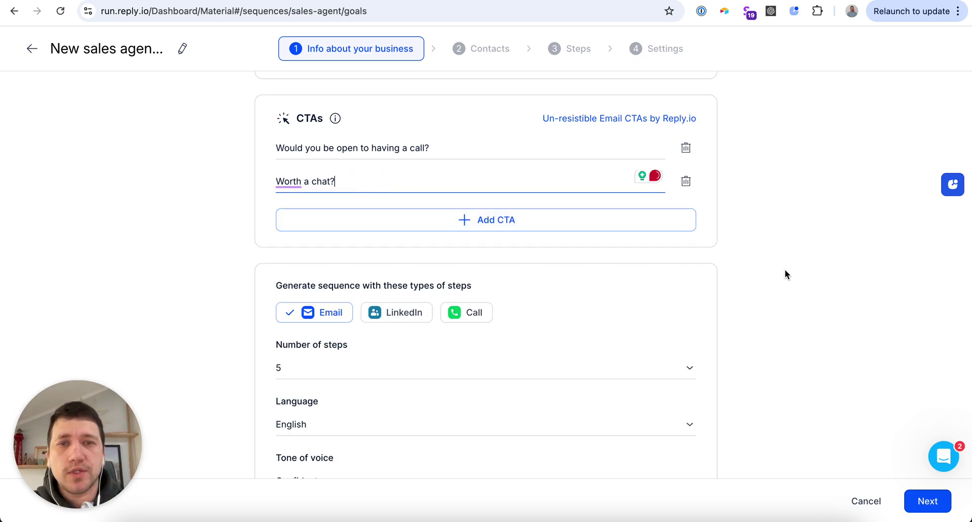
click(784, 271)
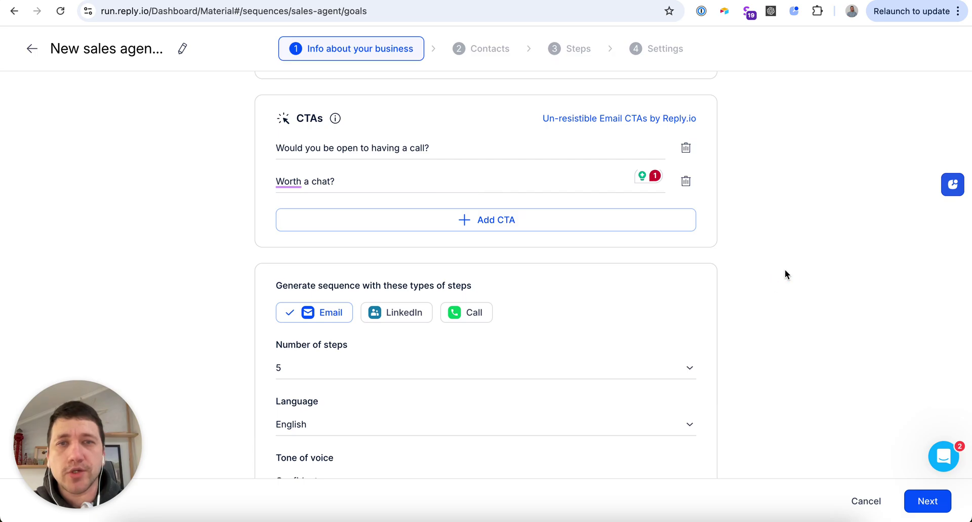
scroll(579, 327, down, 1)
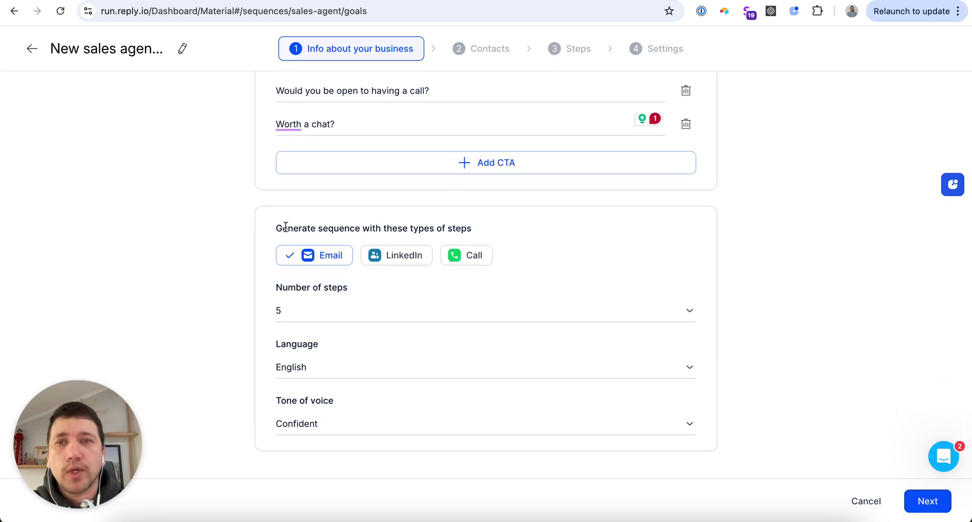
drag(283, 228, 362, 228)
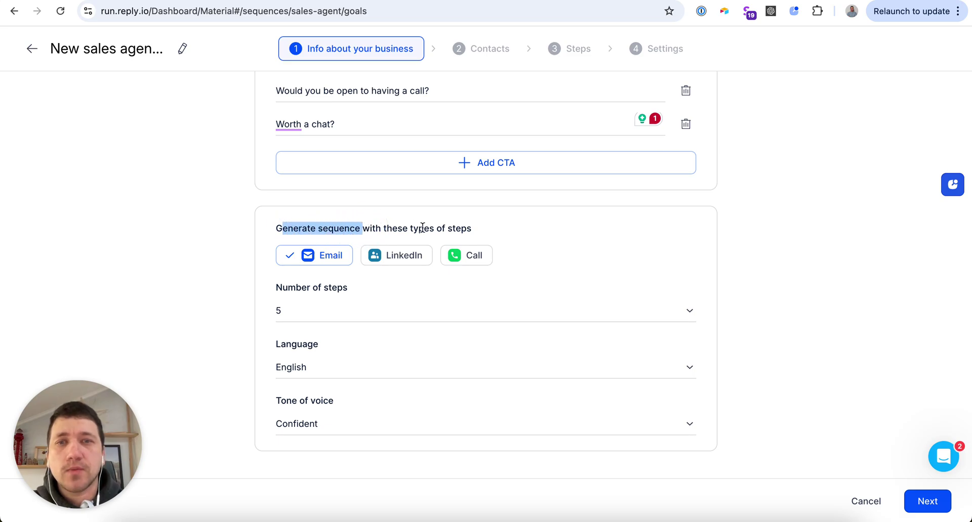
click(310, 238)
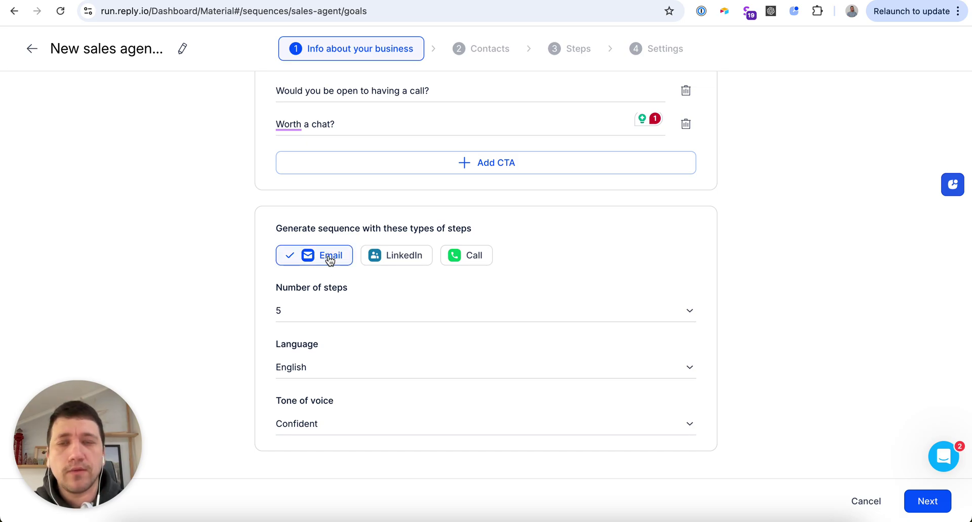
Keep the generated sequence at 5 email steps in English
scroll(354, 309, down, 1)
click(353, 297)
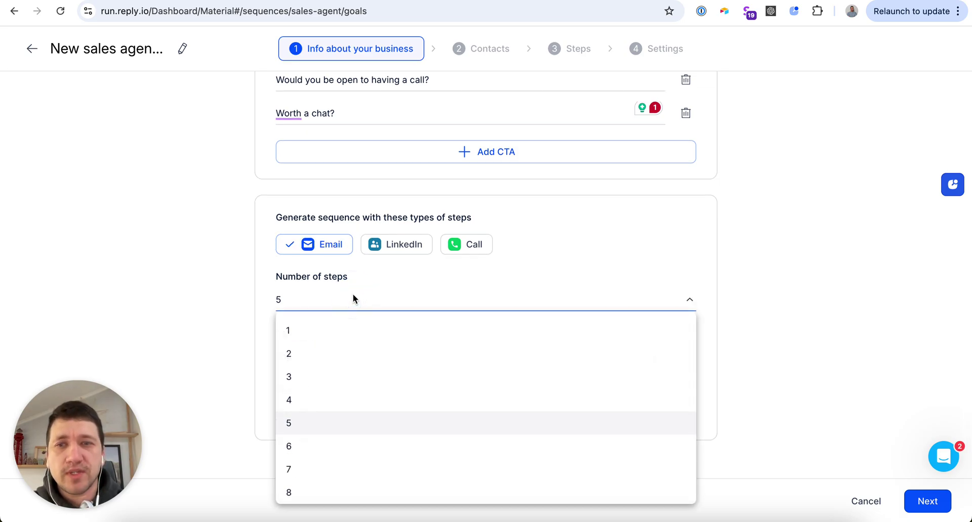
scroll(314, 451, down, 1)
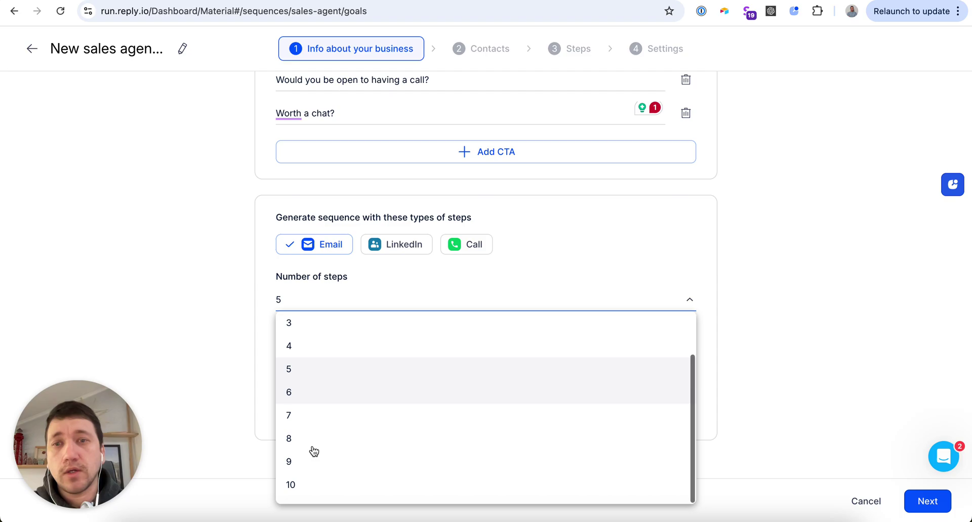
scroll(313, 451, up, 1)
click(231, 354)
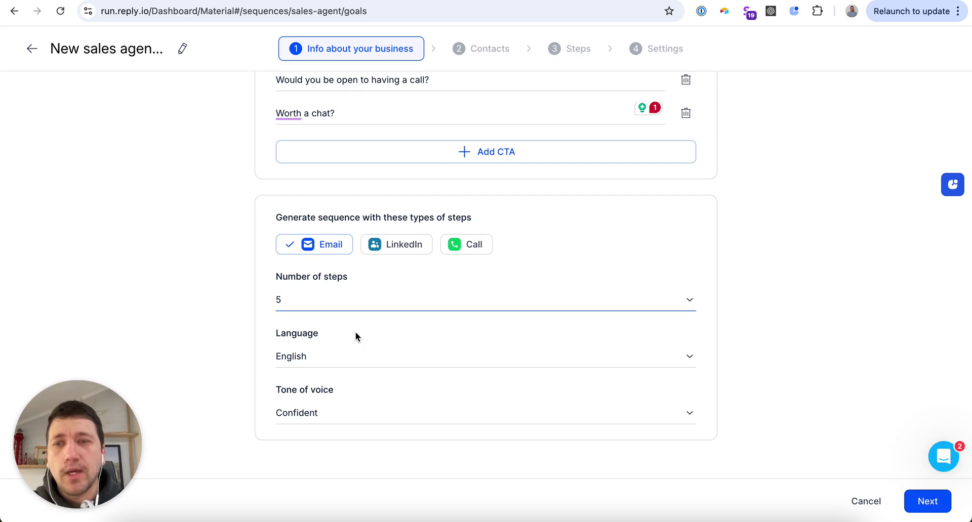
click(355, 302)
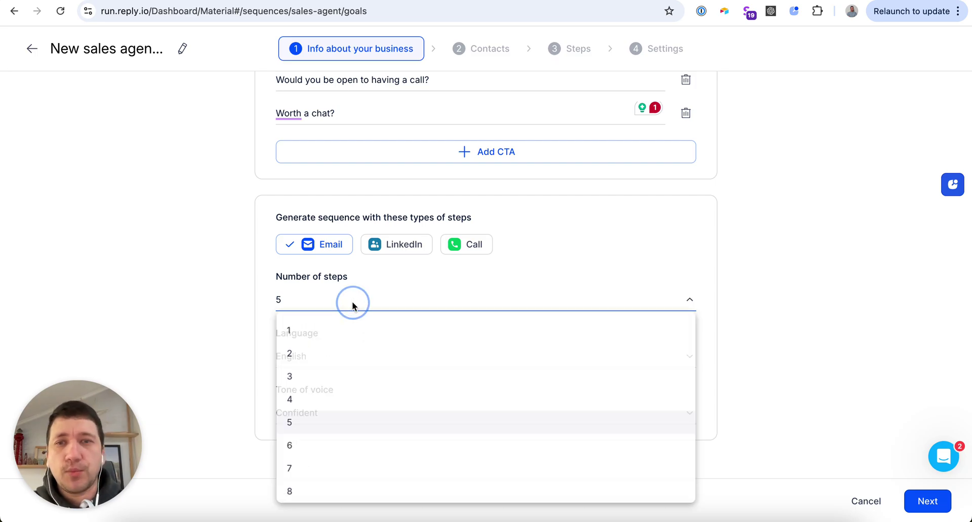
click(226, 332)
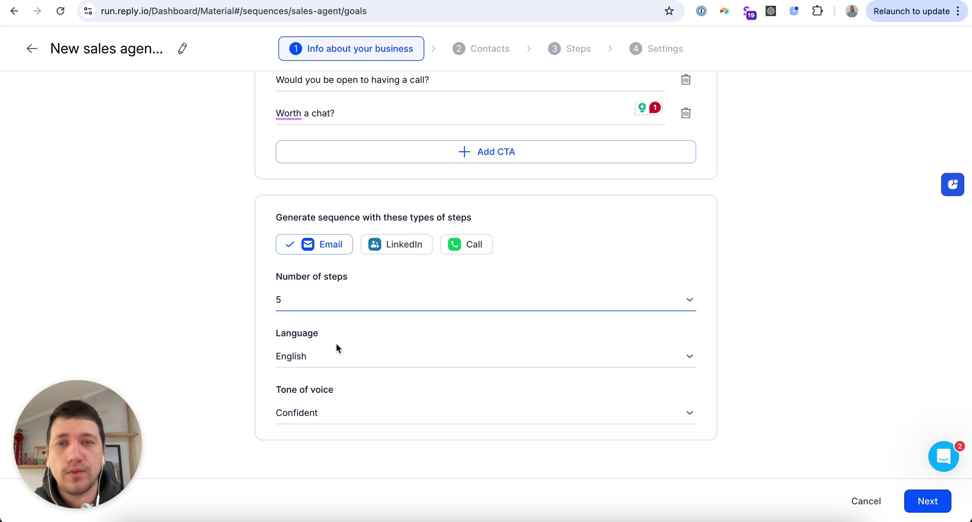
click(333, 346)
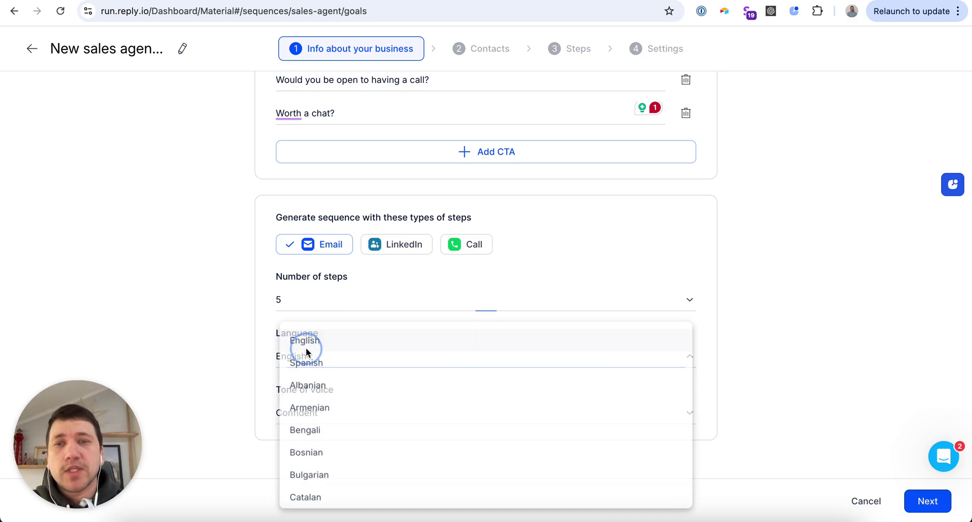
click(241, 366)
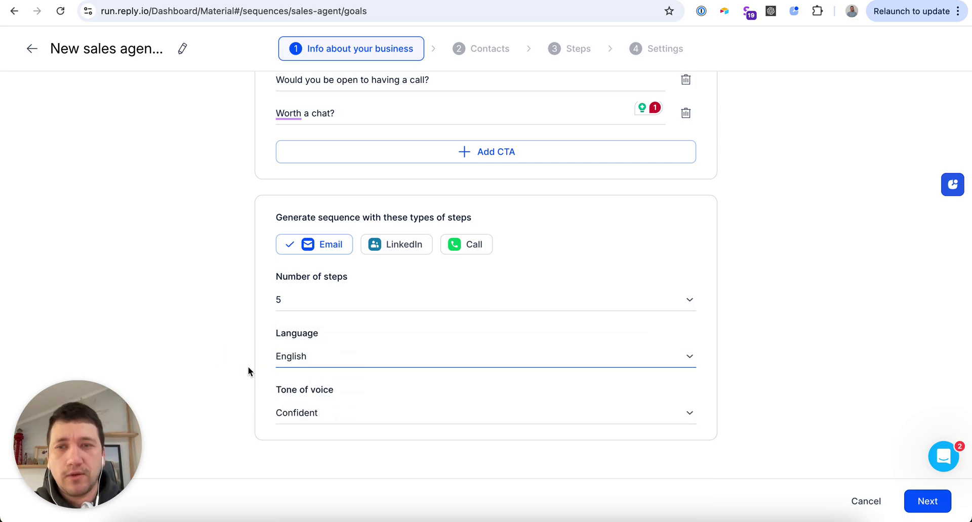
Keep Confident as the tone of voice and submit the business details
click(306, 411)
click(296, 400)
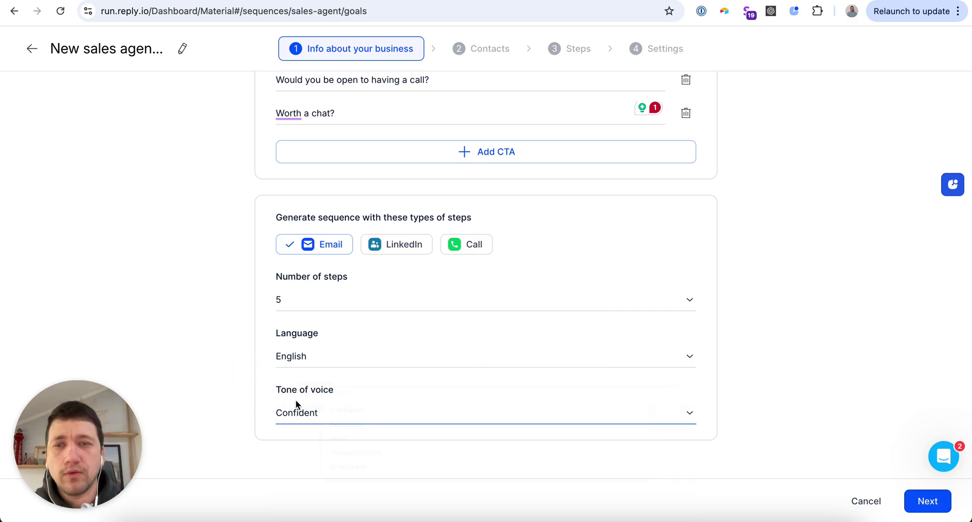
click(355, 424)
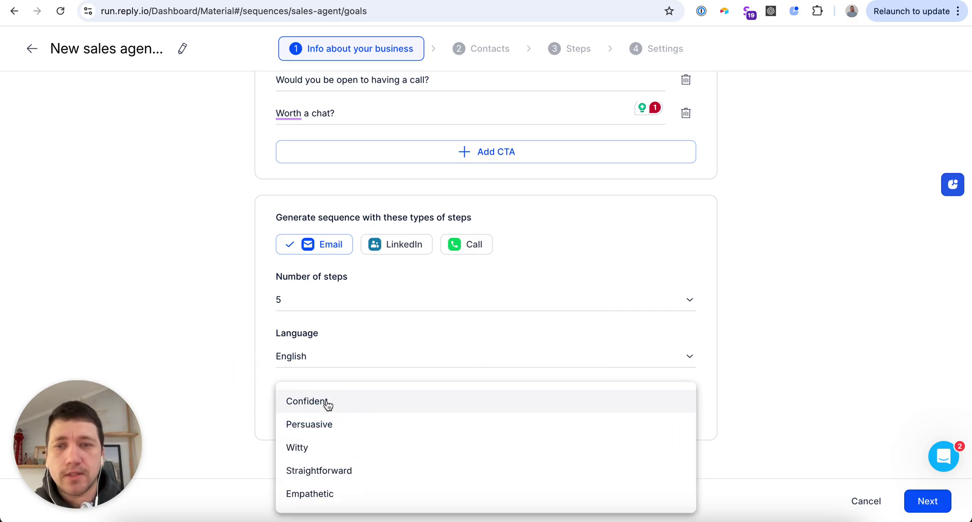
click(234, 368)
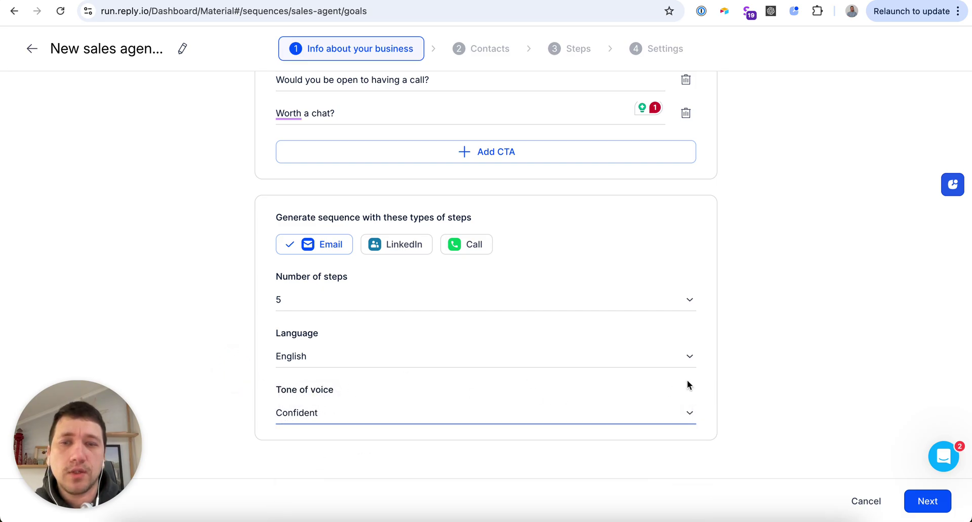
scroll(848, 324, up, 3)
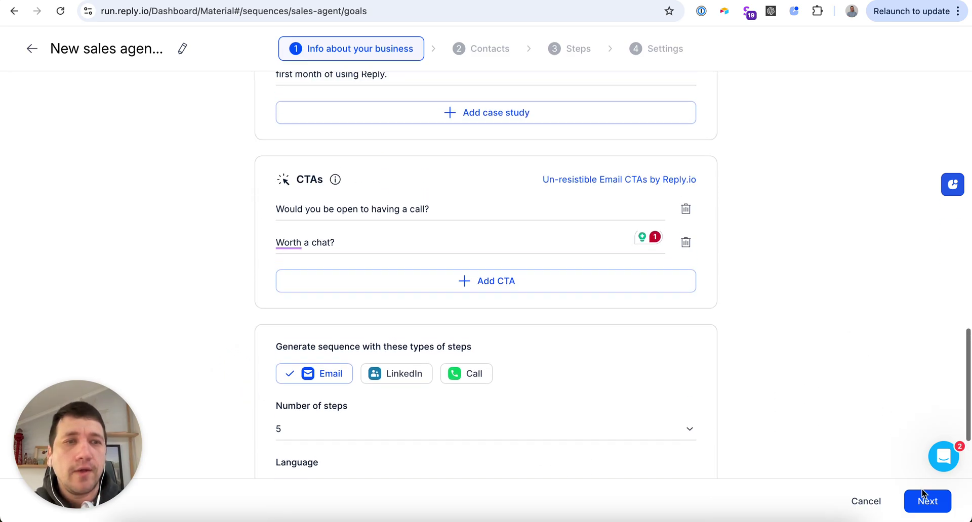
click(930, 504)
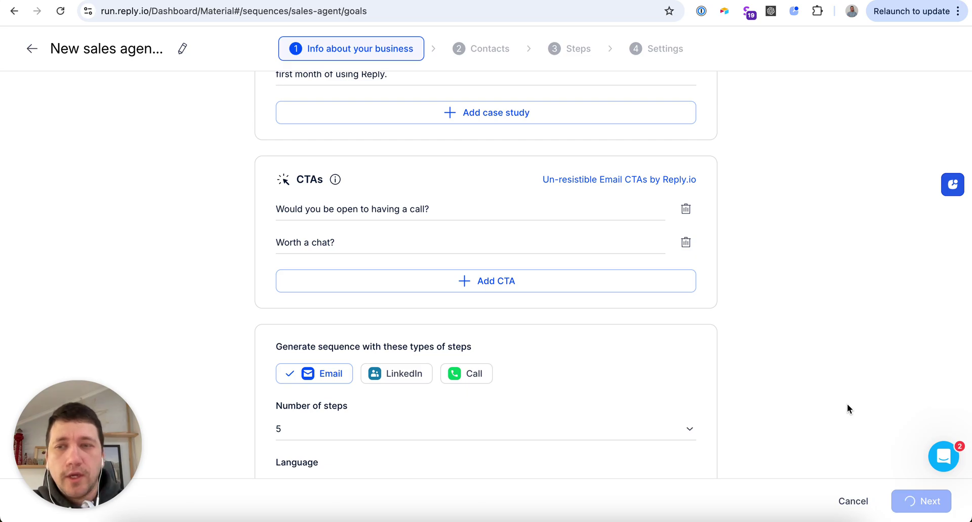
Review the 442,492 matching companies and open the industry and headcount filters
scroll(847, 407, up, 10)
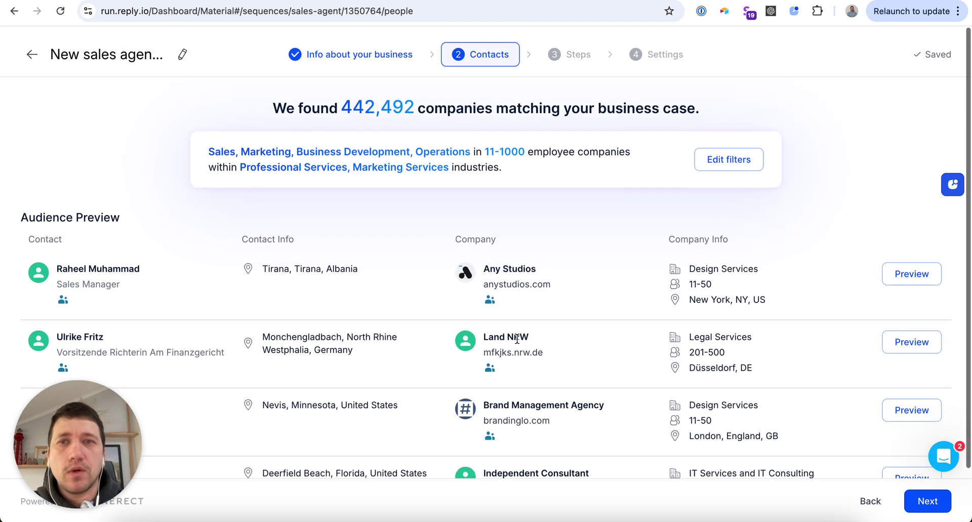
click(727, 153)
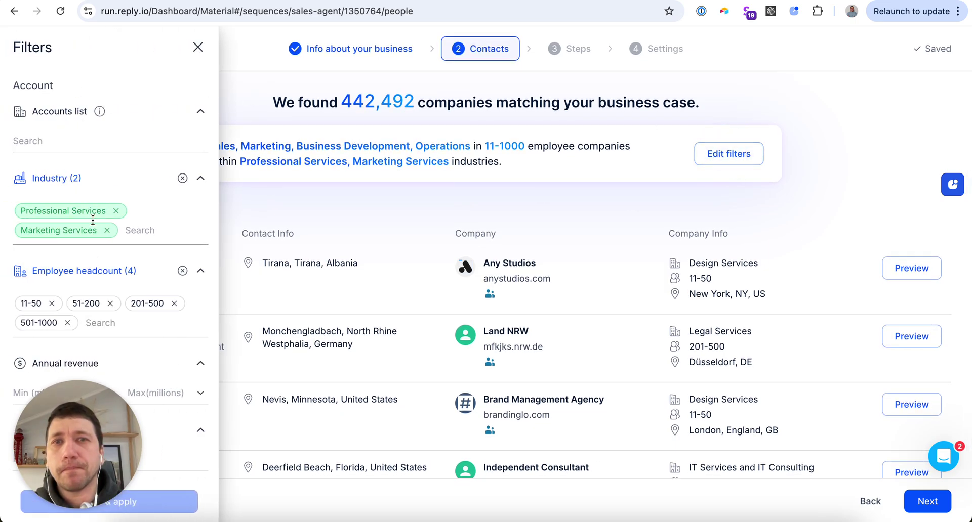
scroll(112, 238, down, 2)
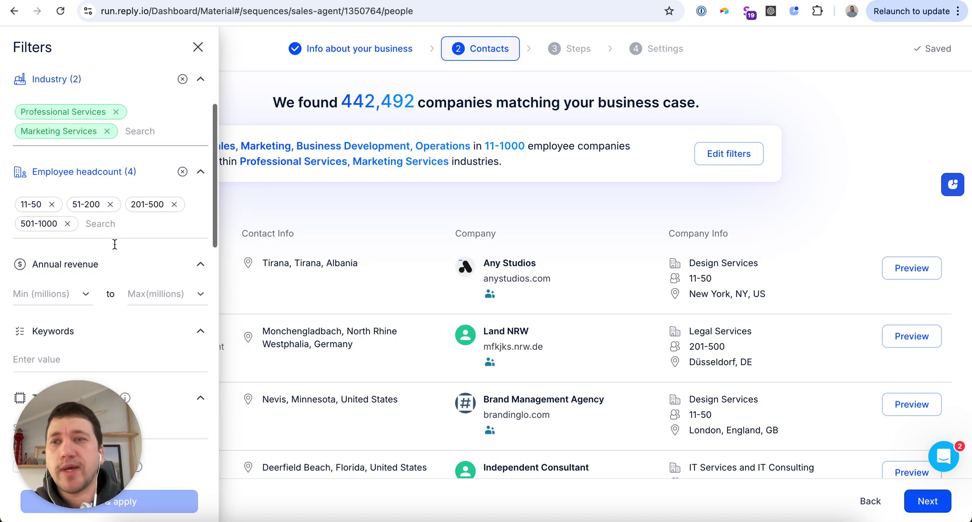
scroll(83, 218, down, 2)
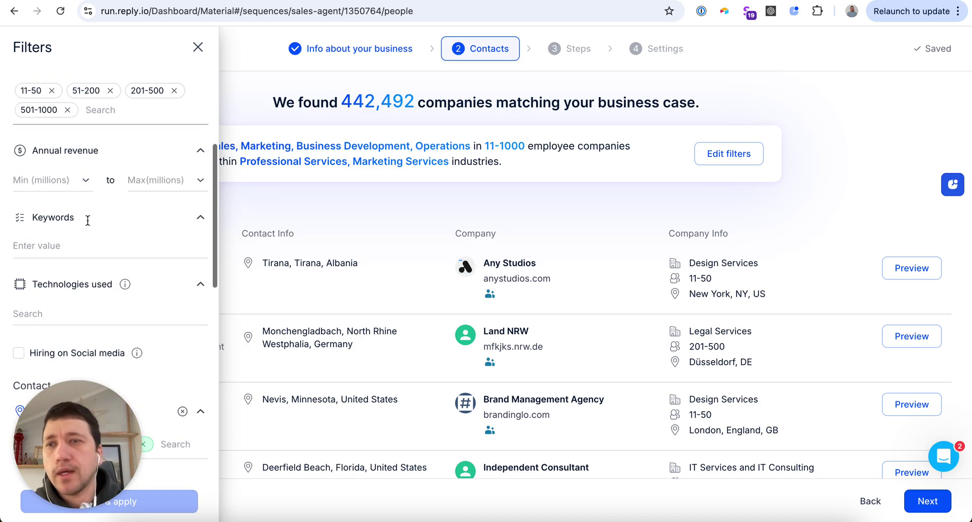
scroll(96, 260, down, 2)
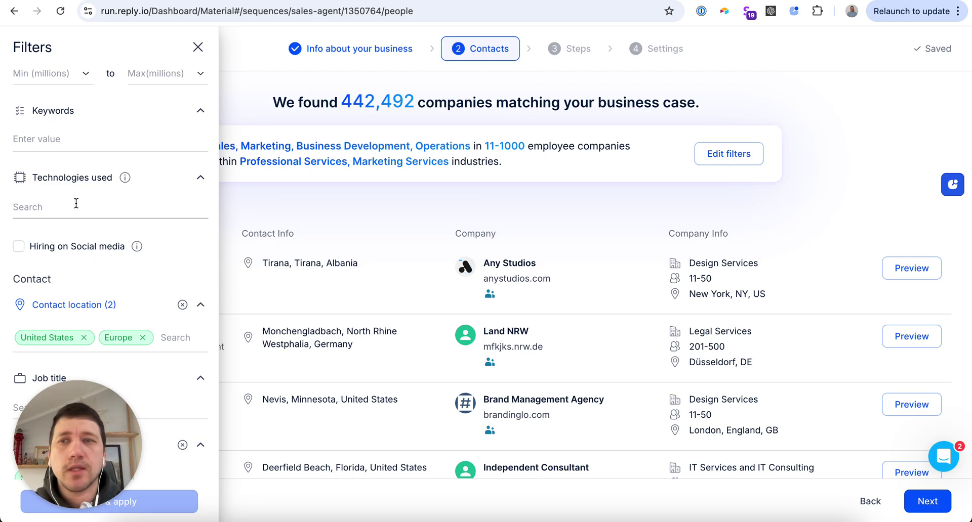
scroll(80, 250, down, 2)
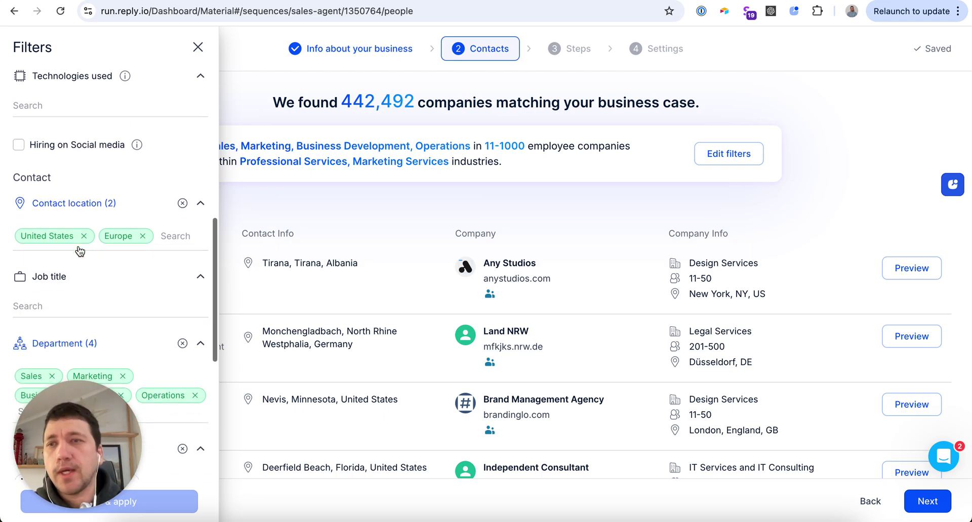
scroll(77, 293, down, 2)
scroll(78, 295, down, 2)
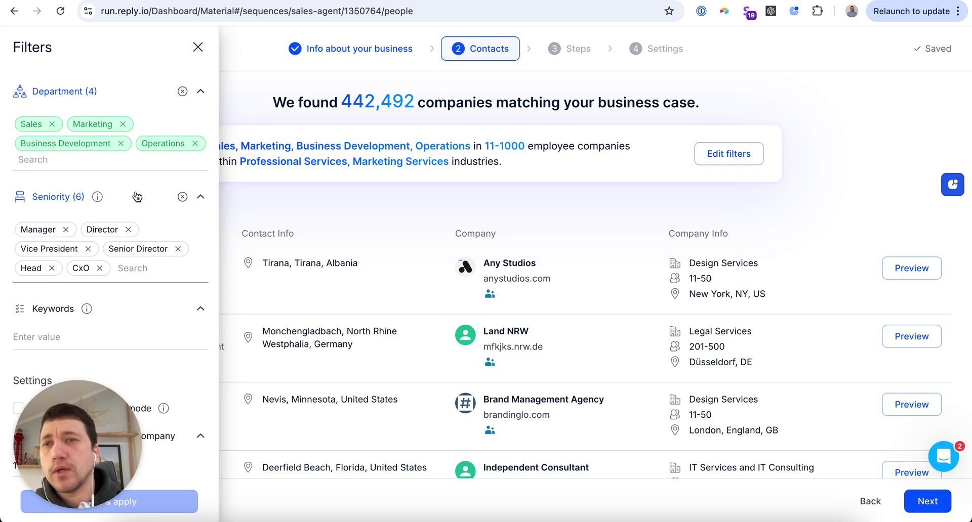
click(134, 160)
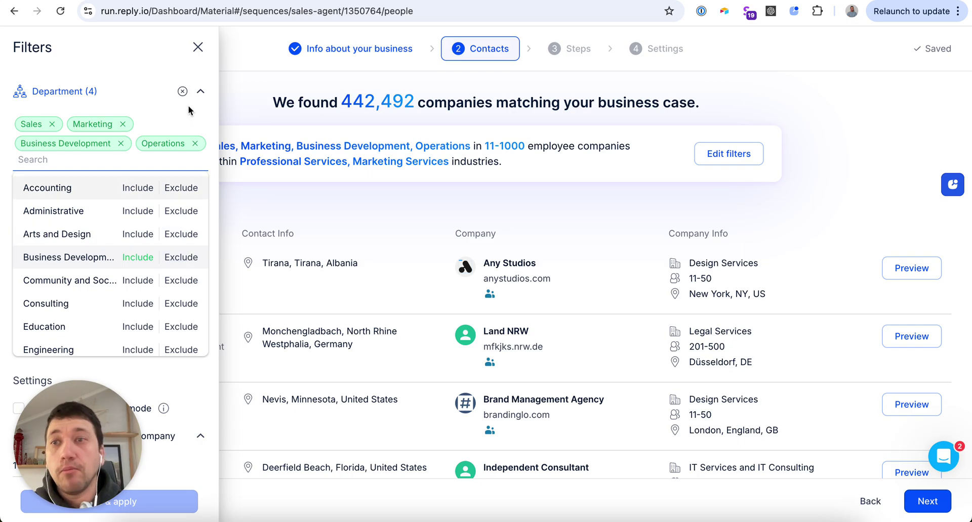
click(150, 105)
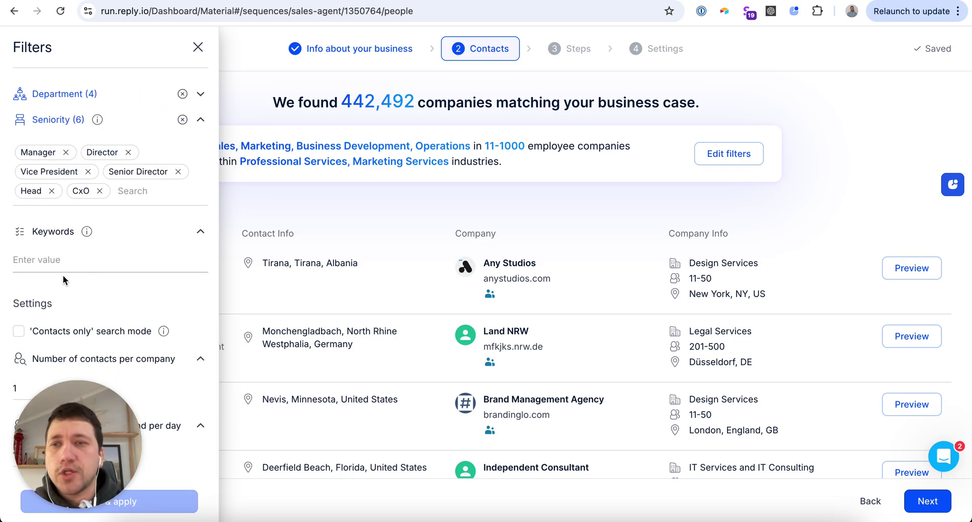
click(197, 48)
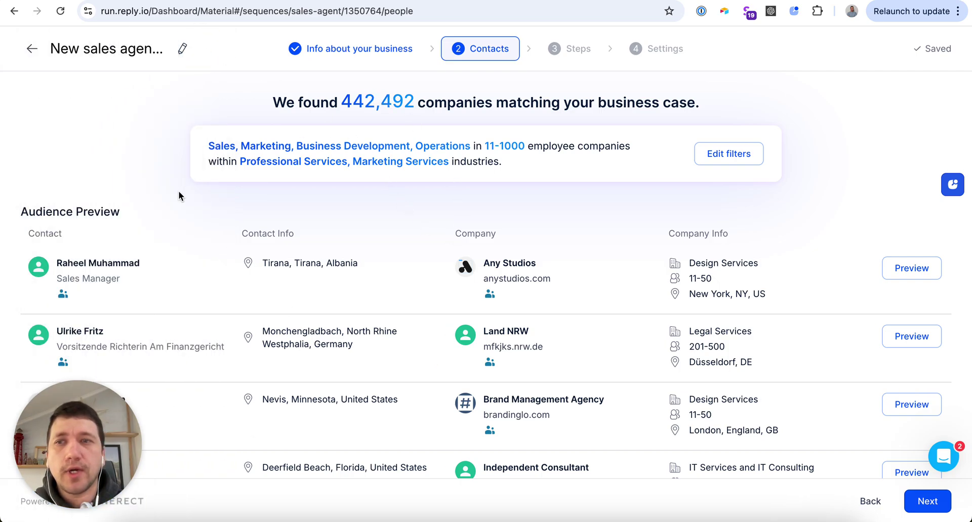
drag(19, 213, 152, 211)
click(158, 215)
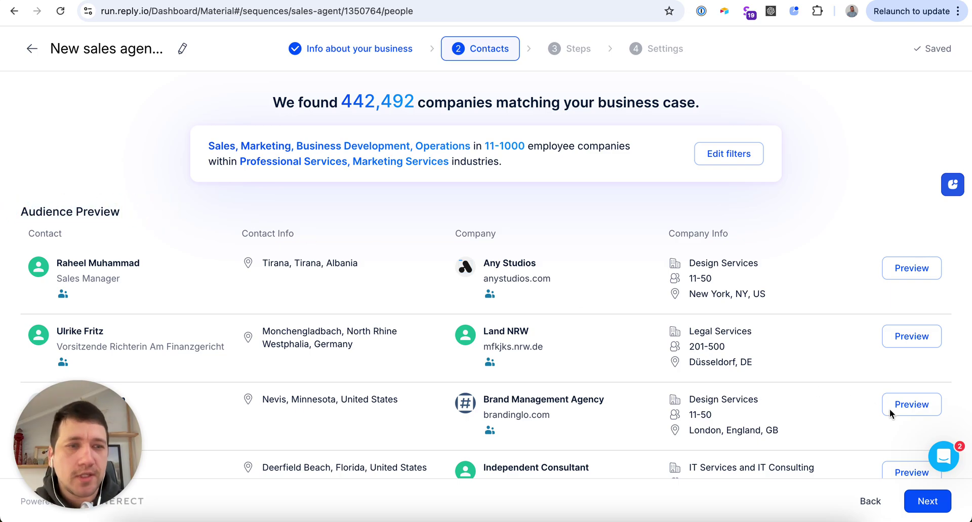
Look through the five generated email steps and advance to the Settings launch summary
click(925, 501)
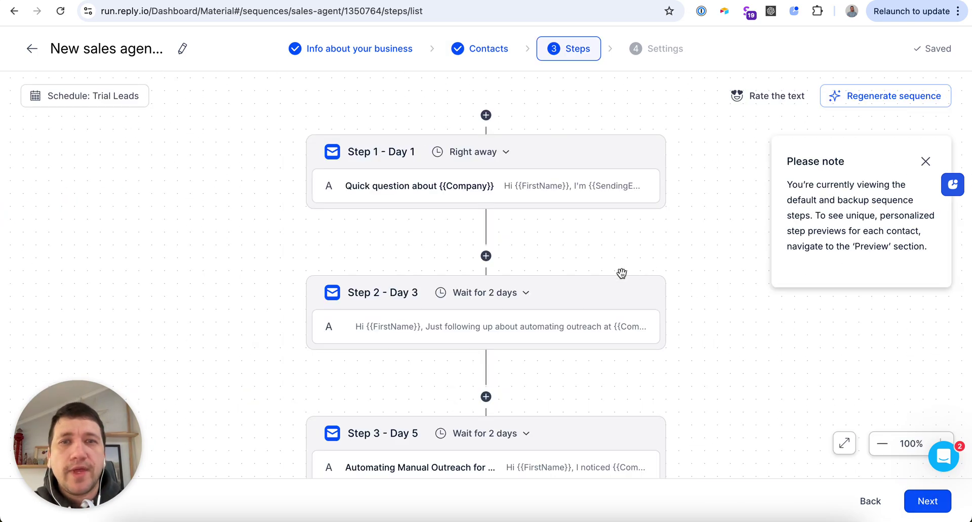
scroll(577, 310, down, 2)
scroll(578, 312, down, 1)
scroll(578, 312, down, 2)
scroll(578, 312, down, 3)
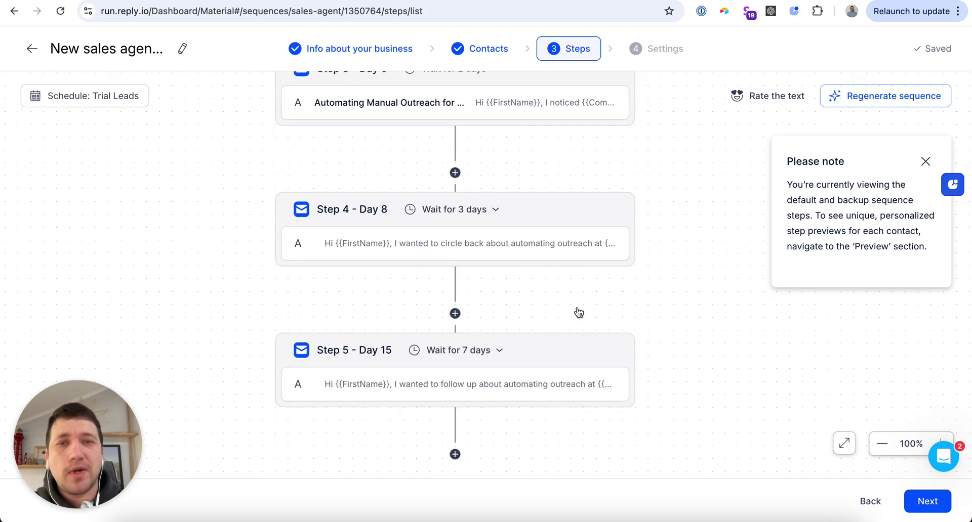
scroll(579, 313, up, 2)
scroll(579, 324, up, 2)
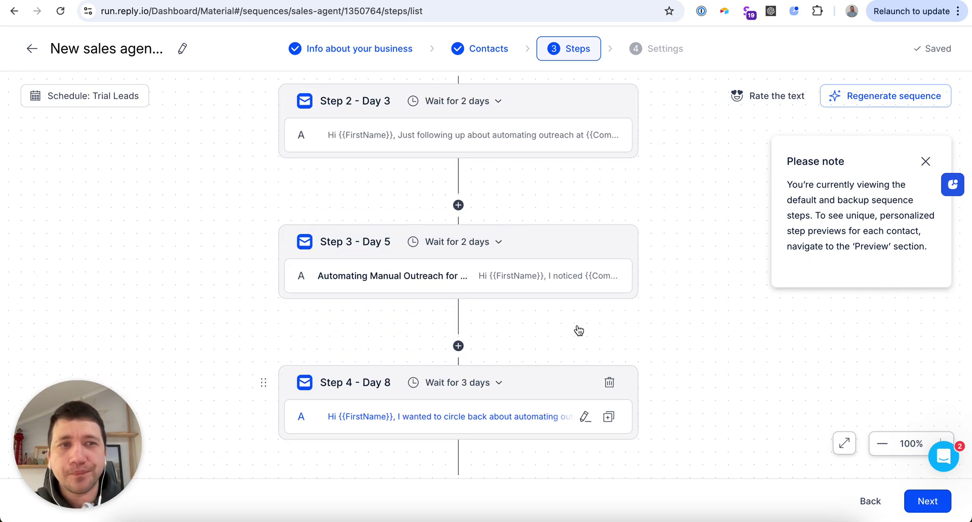
scroll(579, 330, up, 1)
scroll(579, 330, down, 1)
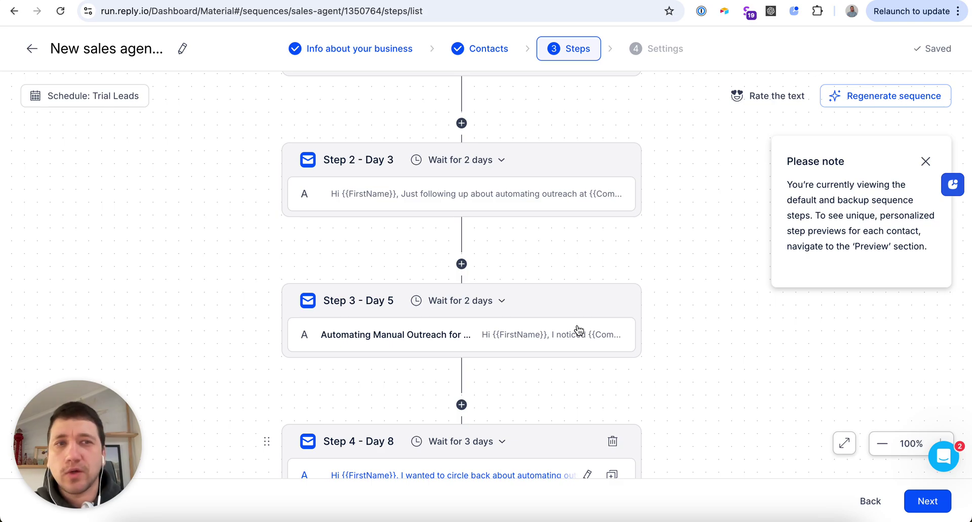
scroll(579, 330, up, 1)
scroll(572, 249, up, 1)
scroll(579, 218, up, 1)
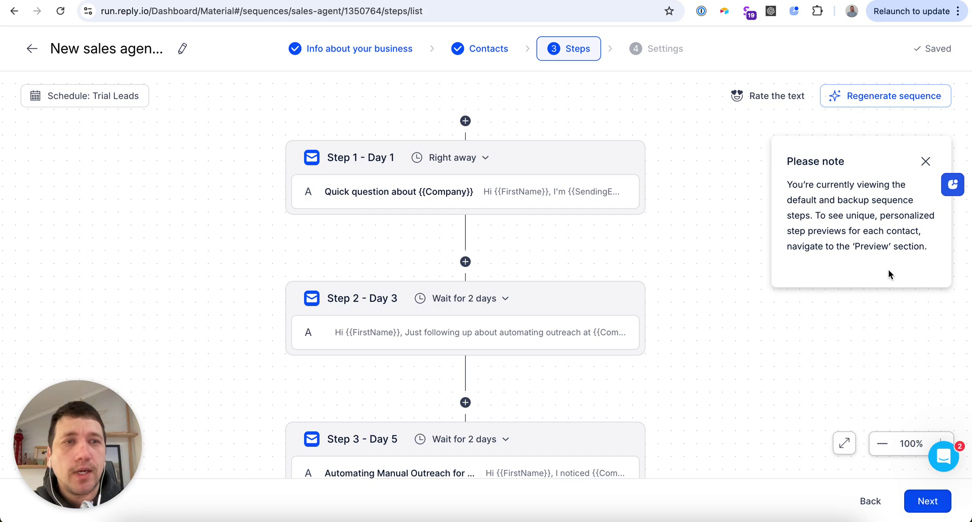
click(919, 499)
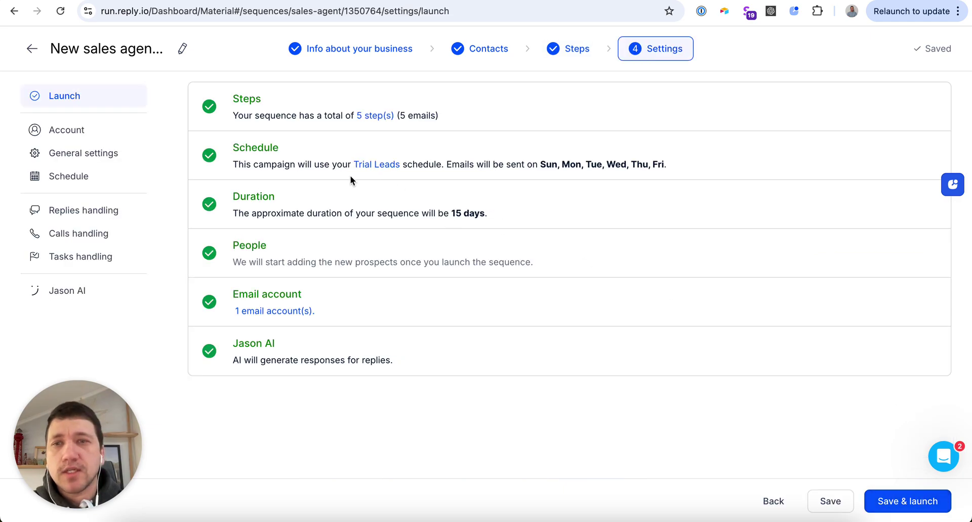
Save & launch the five-email, 15-day sales agent sequence
click(883, 504)
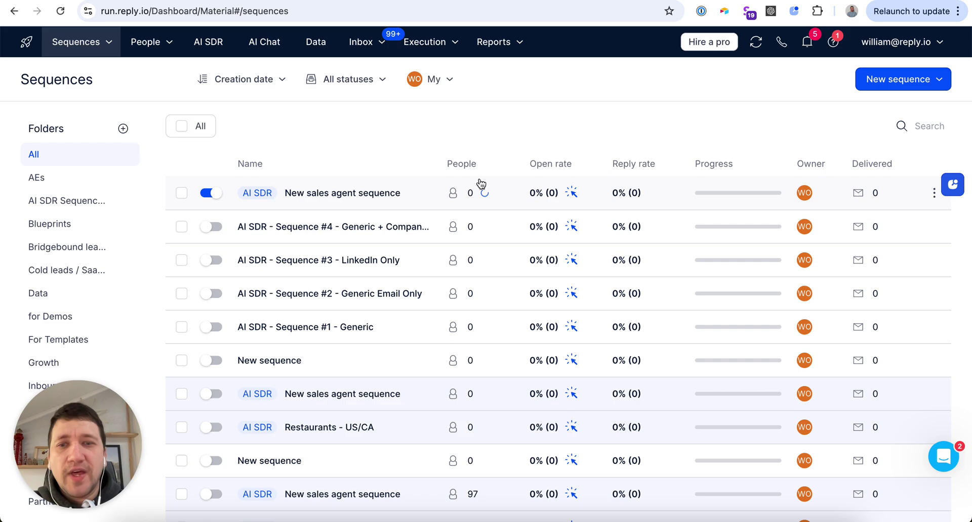
Open the 97-contact sequence's Preview and expand the Step 2 personalized email
click(332, 493)
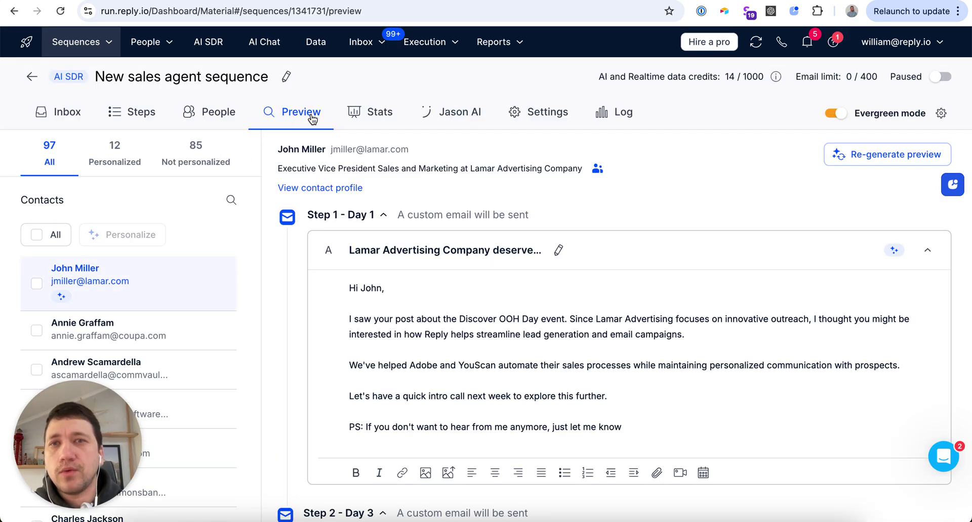
mouse_move(129, 282)
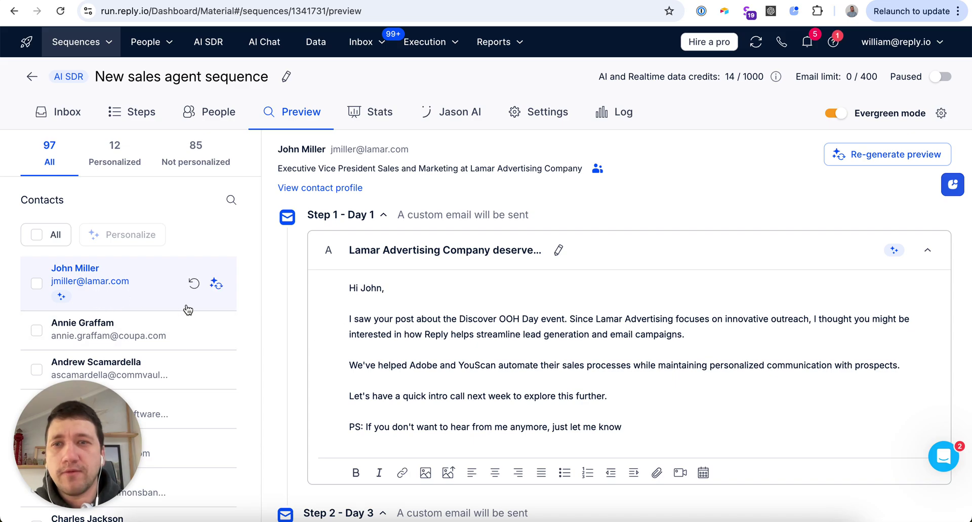
scroll(451, 350, down, 5)
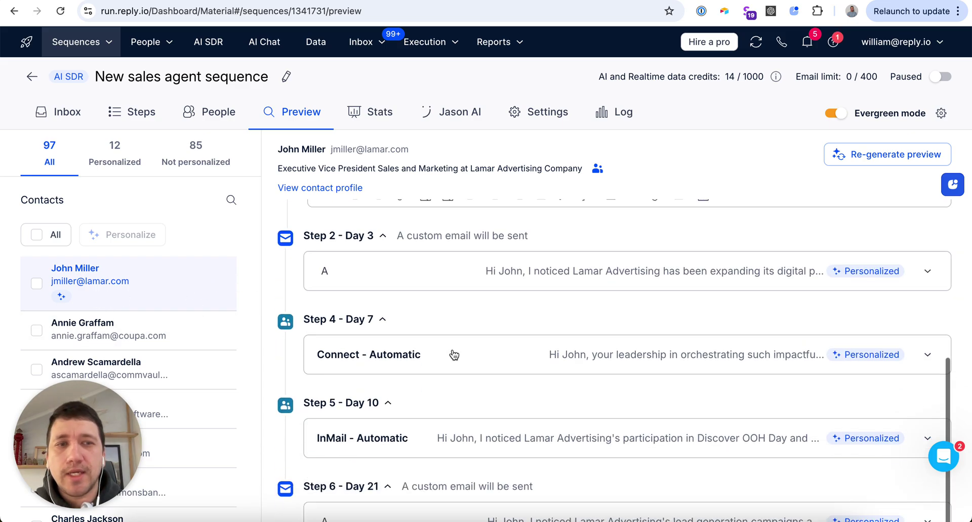
click(631, 273)
scroll(653, 303, down, 1)
scroll(655, 369, down, 2)
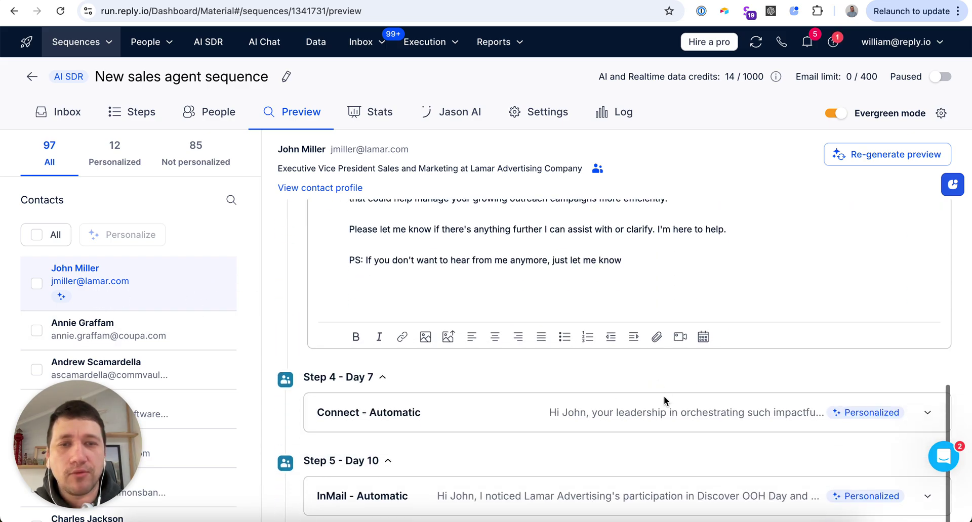
Expand and read the Step 4 LinkedIn connect message for the first contact
click(665, 401)
scroll(666, 415, down, 3)
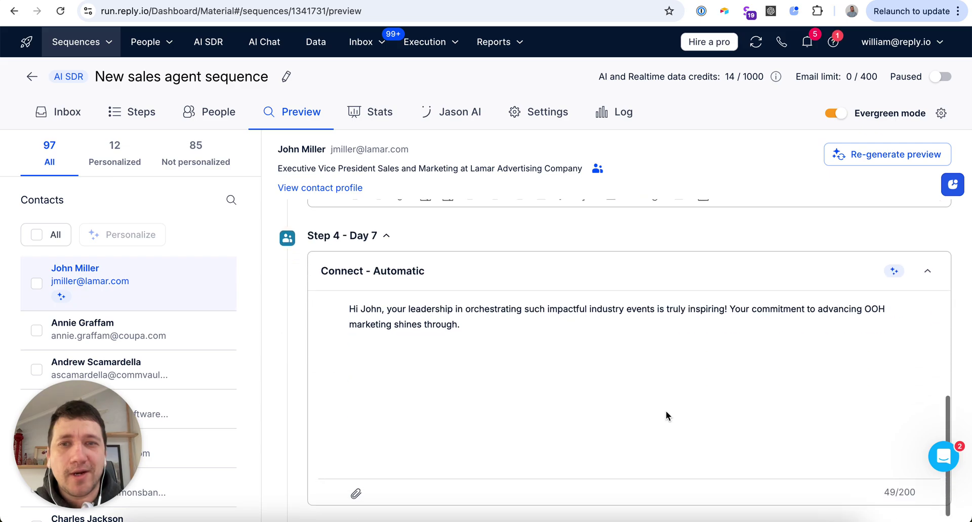
scroll(666, 416, down, 3)
scroll(666, 416, down, 1)
scroll(666, 416, up, 15)
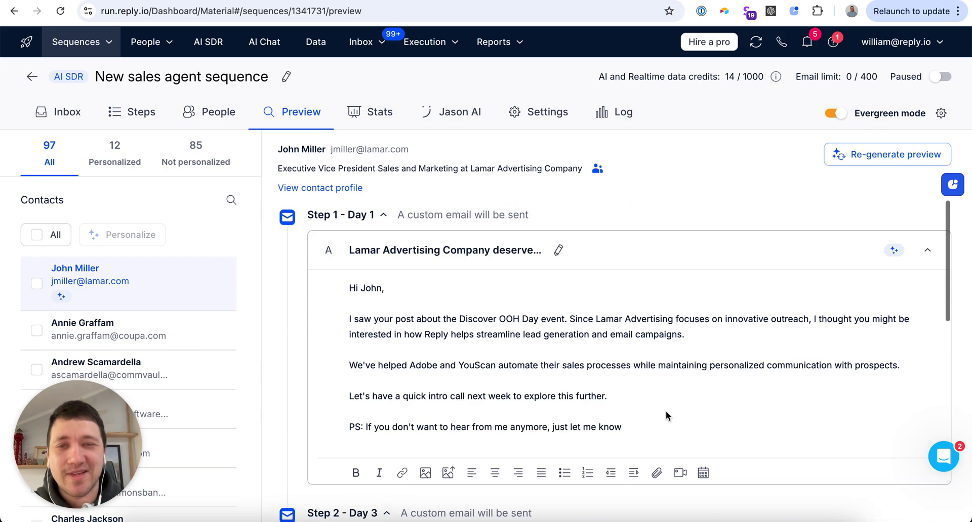
scroll(666, 416, down, 1)
scroll(666, 416, down, 5)
scroll(666, 416, down, 5)
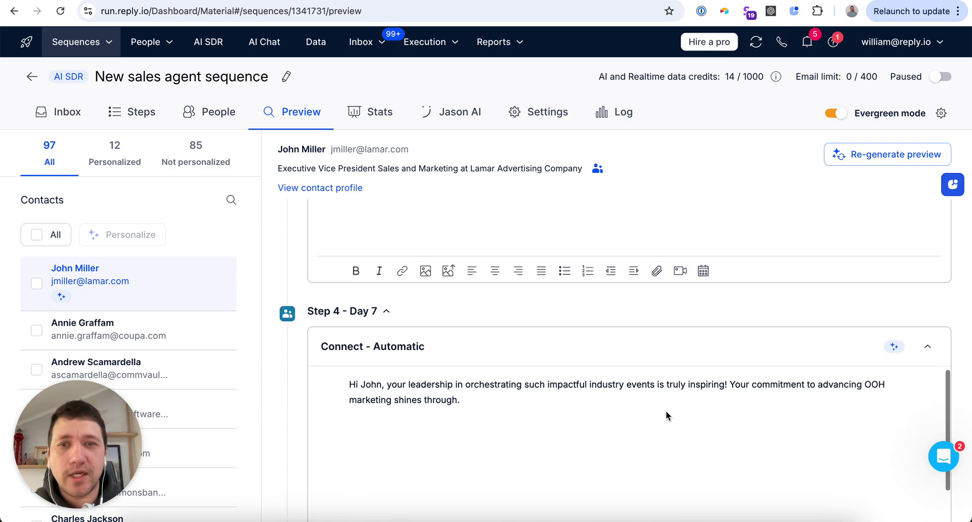
scroll(666, 416, down, 3)
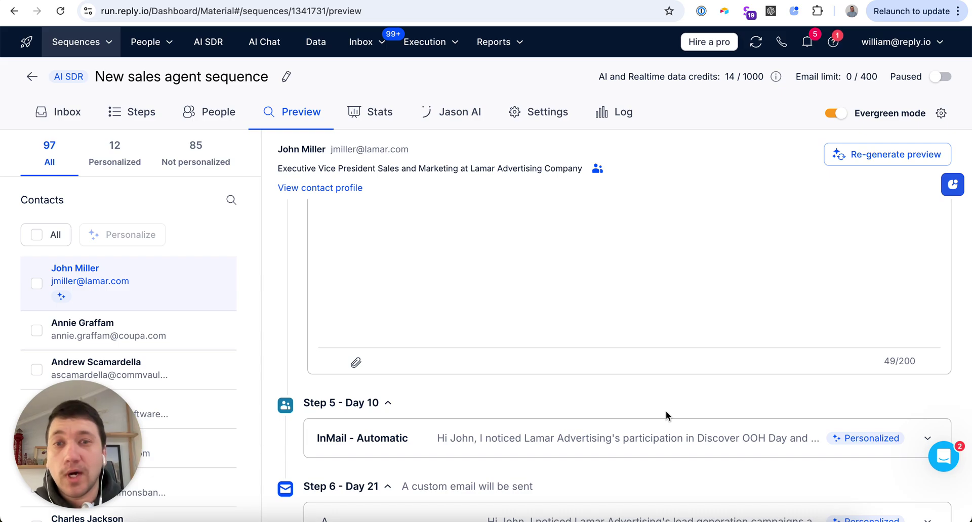
scroll(645, 311, up, 3)
scroll(645, 312, up, 1)
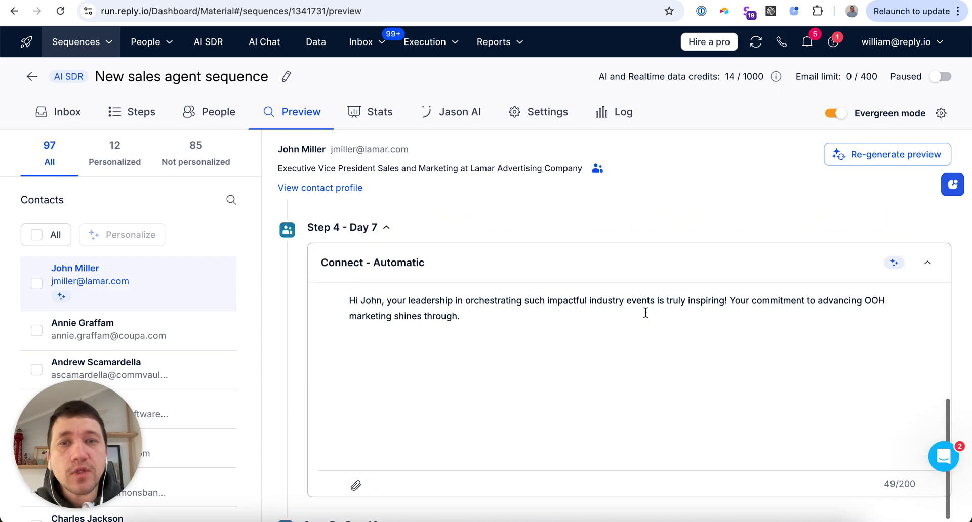
scroll(615, 312, up, 5)
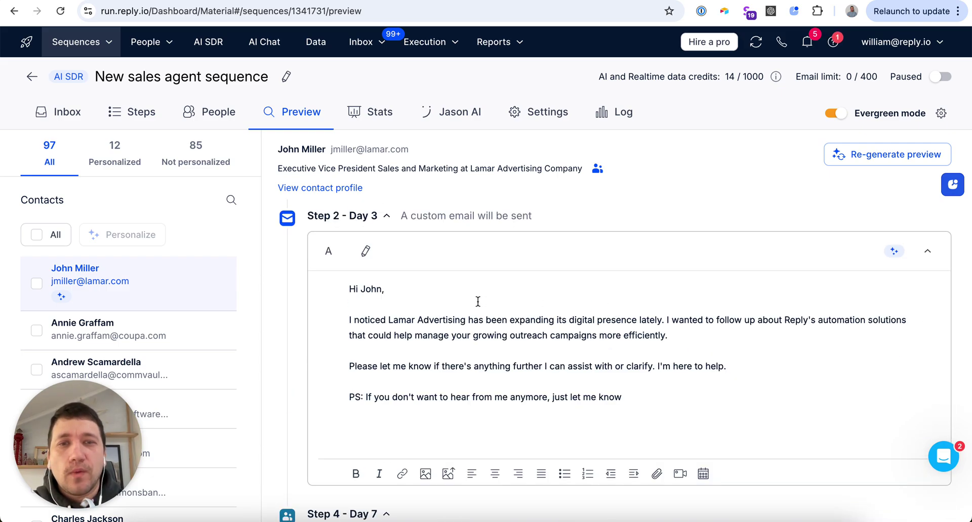